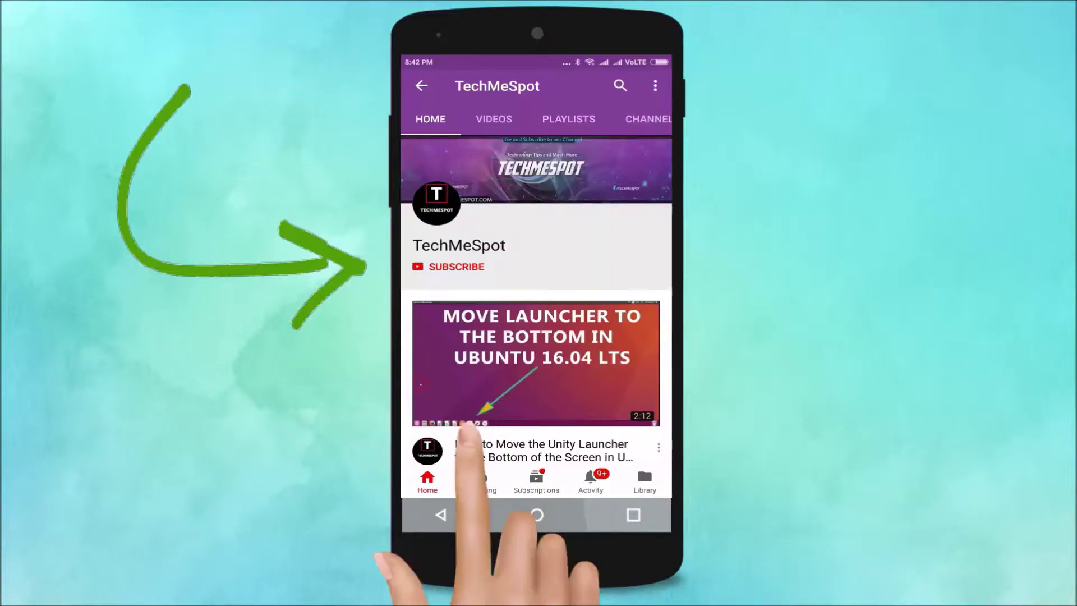
Step: Subscribe to the TechMeSpot YouTube channel and set its bell to all notifications
{"action": "left_click", "coordinate": [457, 267]}
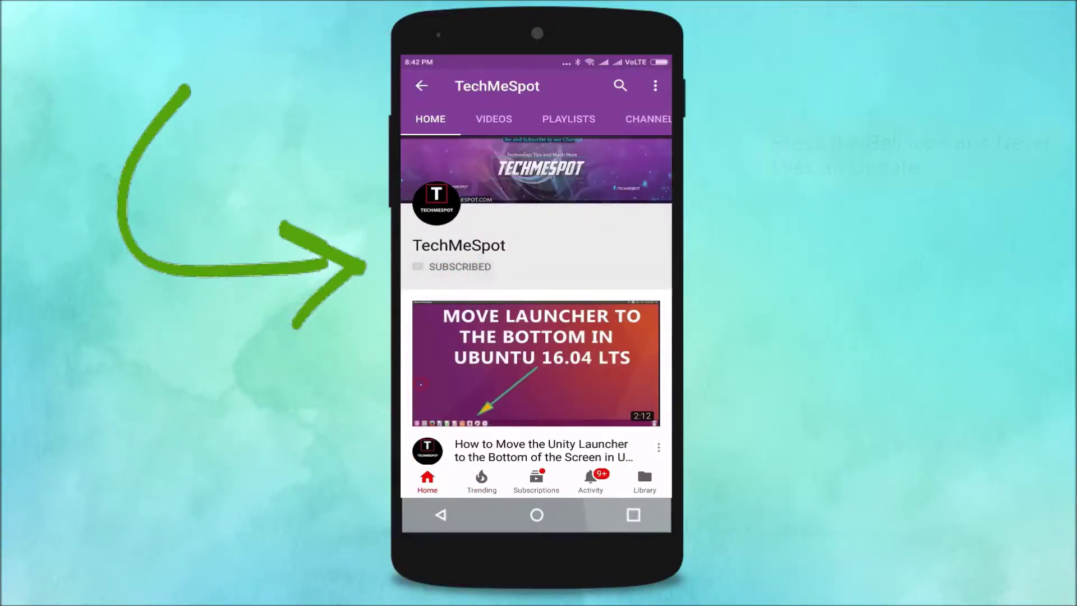
{"action": "left_click", "coordinate": [524, 267]}
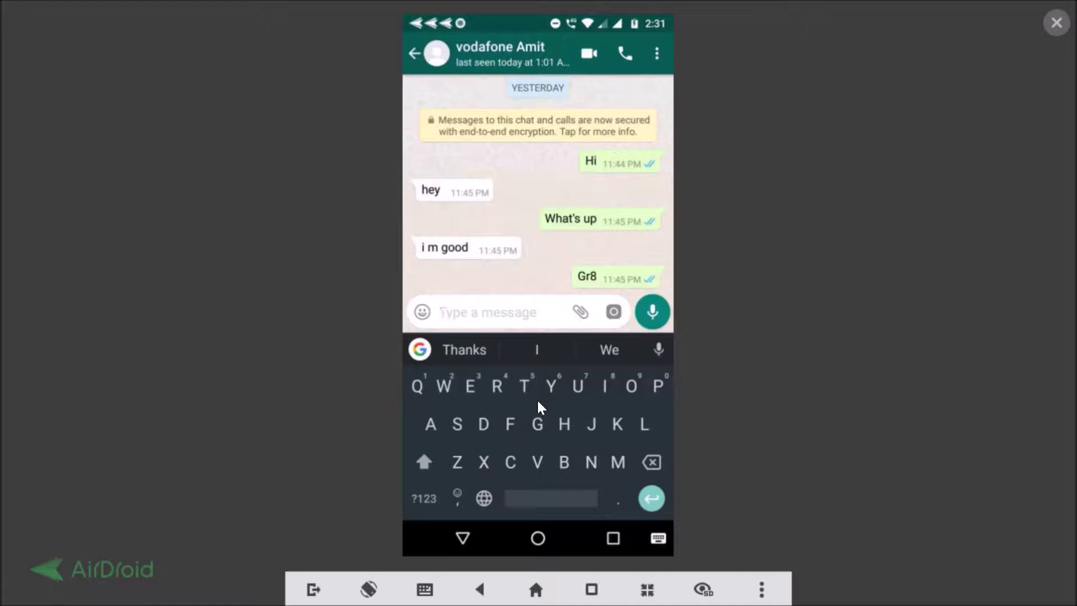
{"action": "left_click", "coordinate": [521, 439]}
{"action": "left_click", "coordinate": [506, 423]}
Step: Close the chat keyboard and launch Settings from the app drawer
{"action": "key", "text": "Escape"}
{"action": "key", "text": "Escape"}
{"action": "key", "text": "Escape"}
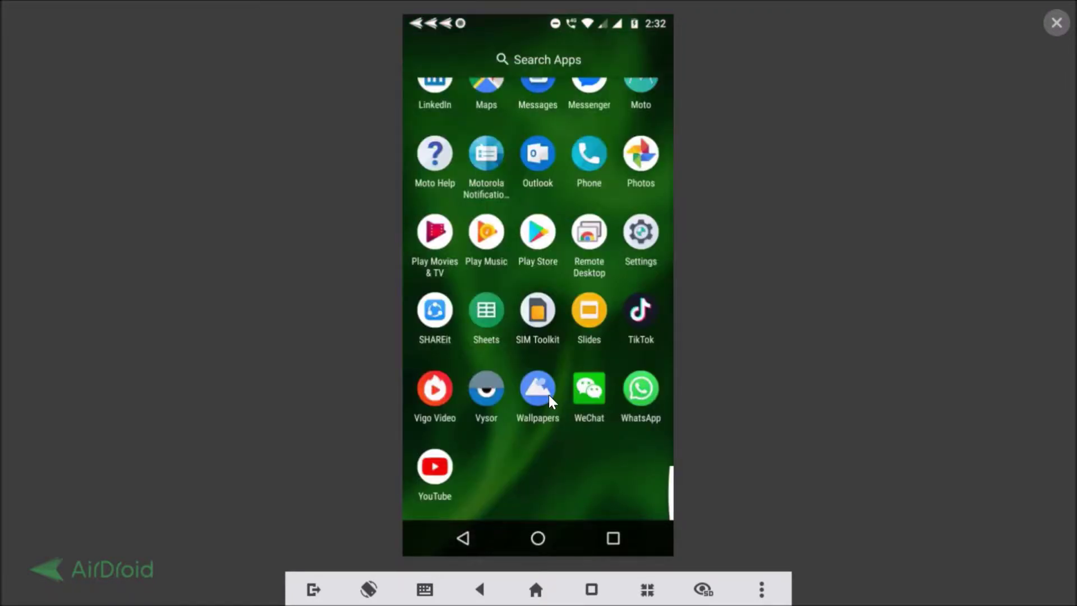
{"action": "scroll", "coordinate": [549, 395], "scroll_direction": "up", "scroll_amount": 3}
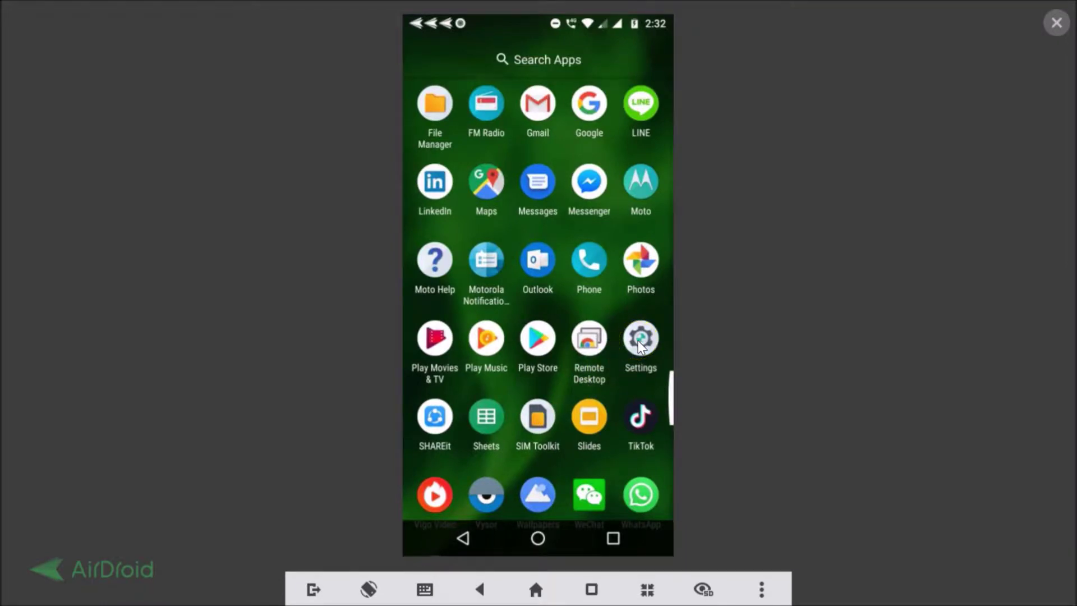
{"action": "left_click", "coordinate": [638, 341]}
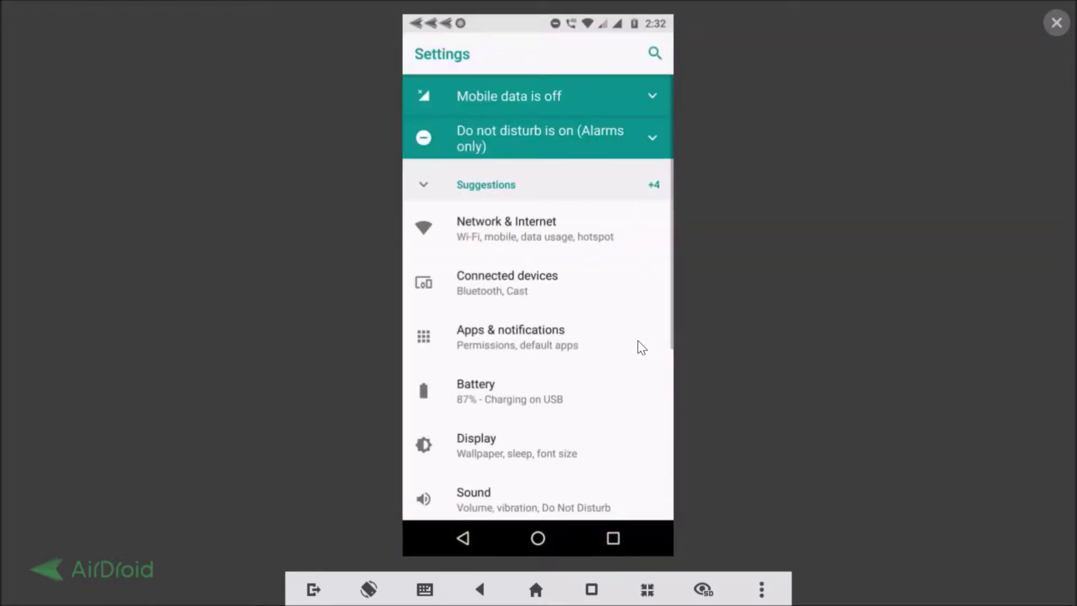
Step: Find System in the main Settings list and open its page
{"action": "scroll", "coordinate": [638, 341], "scroll_direction": "down", "scroll_amount": 5}
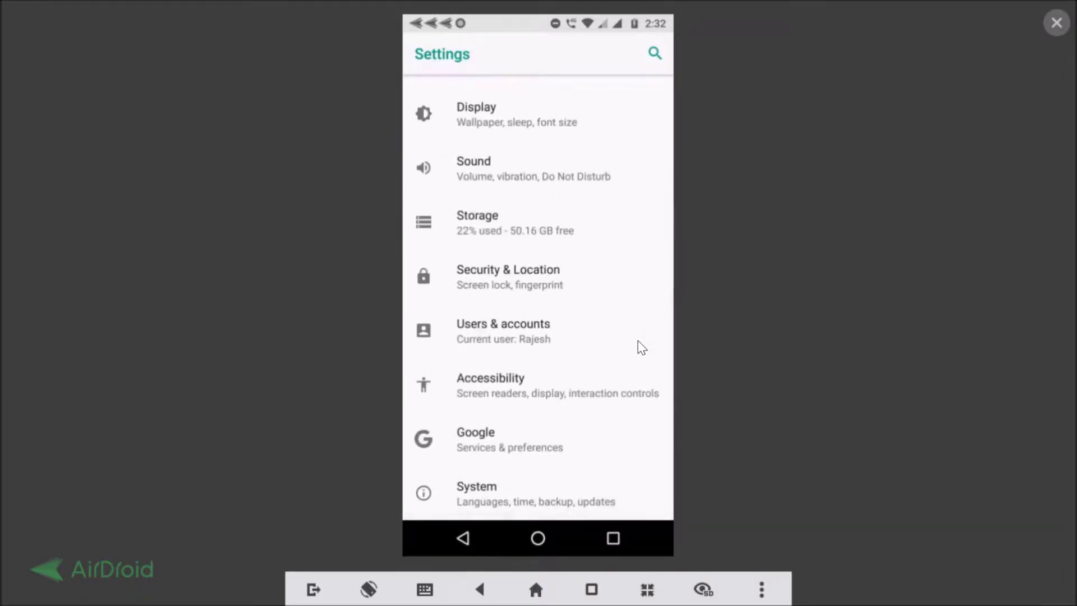
{"action": "scroll", "coordinate": [638, 341], "scroll_direction": "up", "scroll_amount": 6}
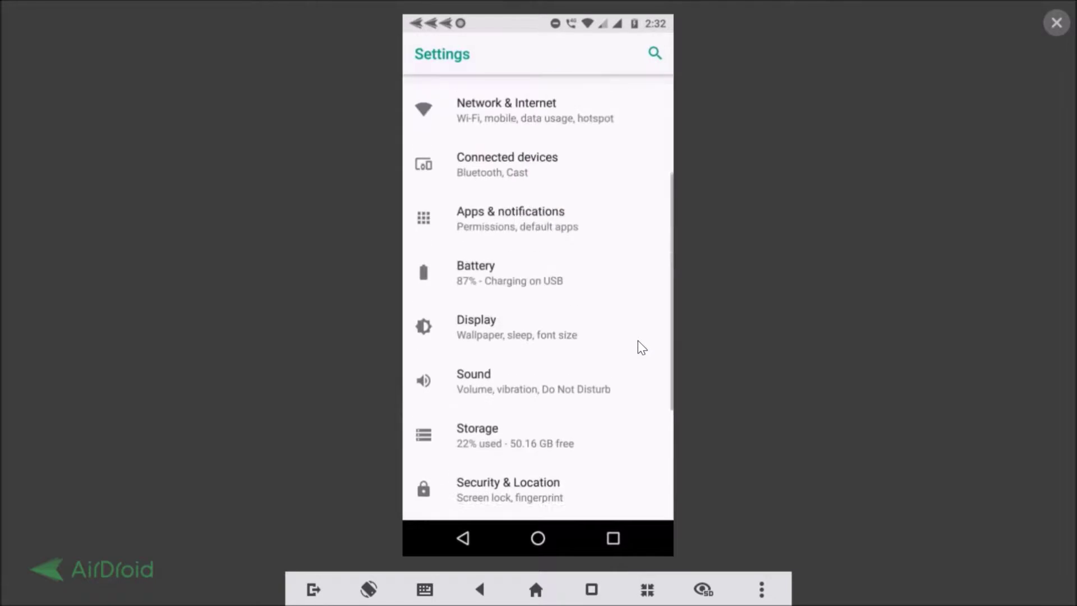
{"action": "scroll", "coordinate": [638, 341], "scroll_direction": "down", "scroll_amount": 5}
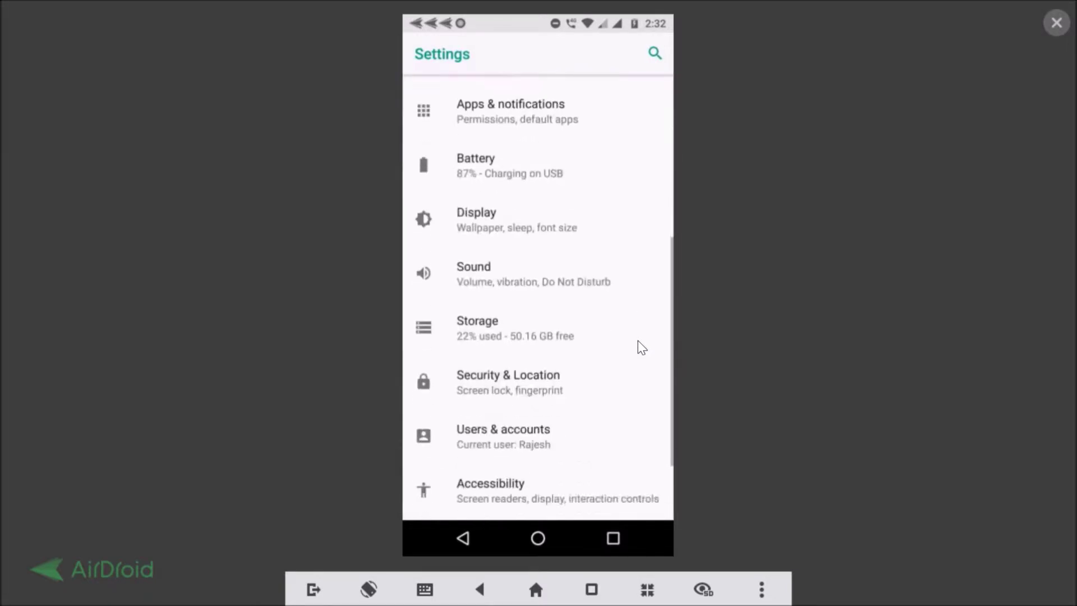
{"action": "scroll", "coordinate": [638, 341], "scroll_direction": "up", "scroll_amount": 2}
{"action": "scroll", "coordinate": [638, 341], "scroll_direction": "down", "scroll_amount": 2}
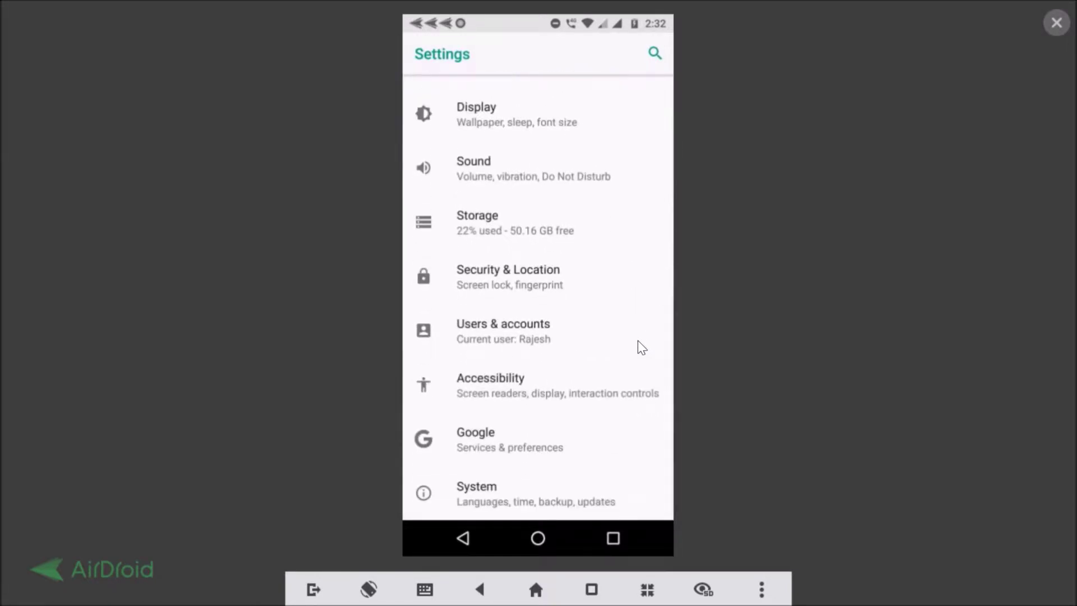
{"action": "left_click", "coordinate": [528, 478]}
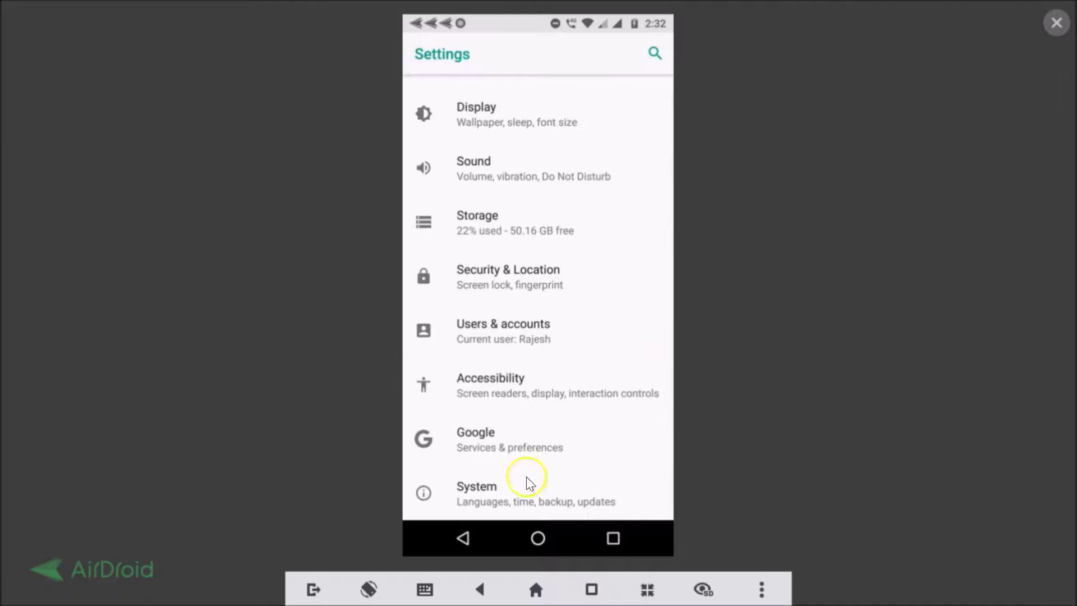
{"action": "left_click", "coordinate": [492, 499]}
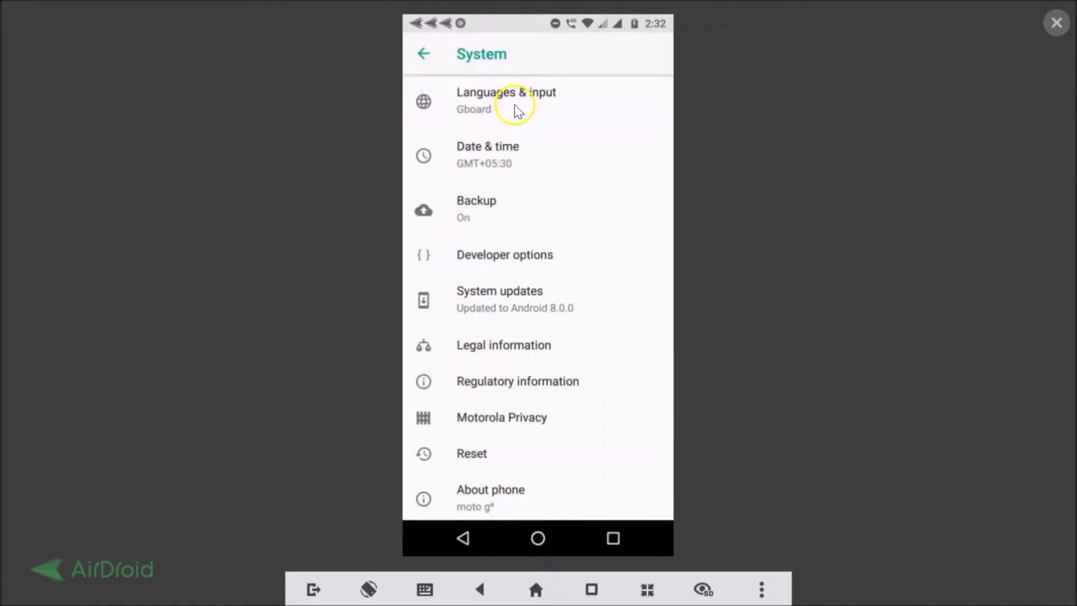
{"action": "left_click", "coordinate": [425, 56]}
{"action": "scroll", "coordinate": [427, 64], "scroll_direction": "up", "scroll_amount": 3}
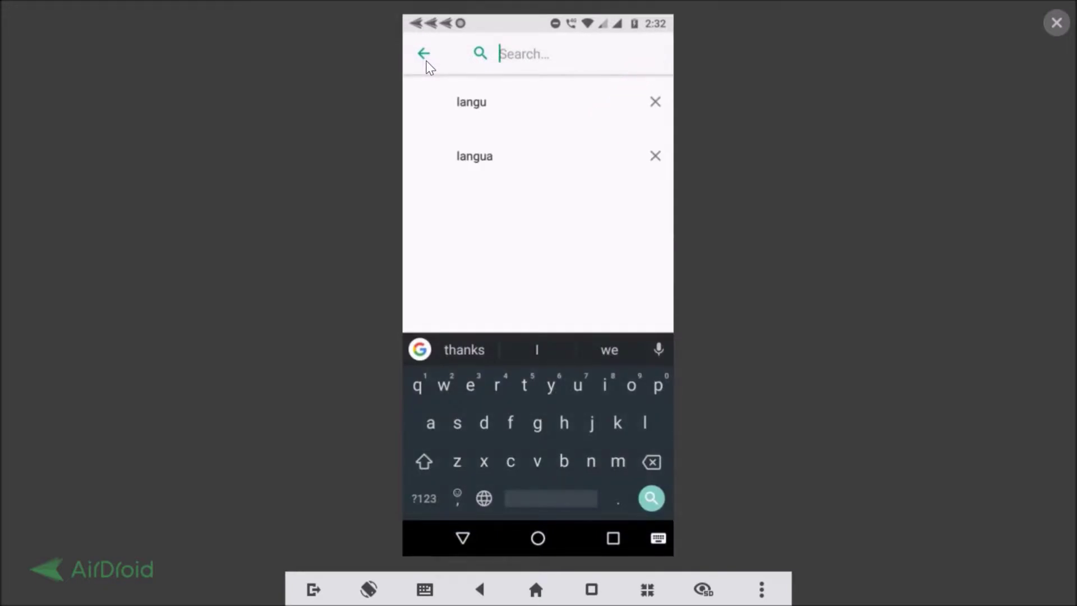
{"action": "type", "text": "langu"}
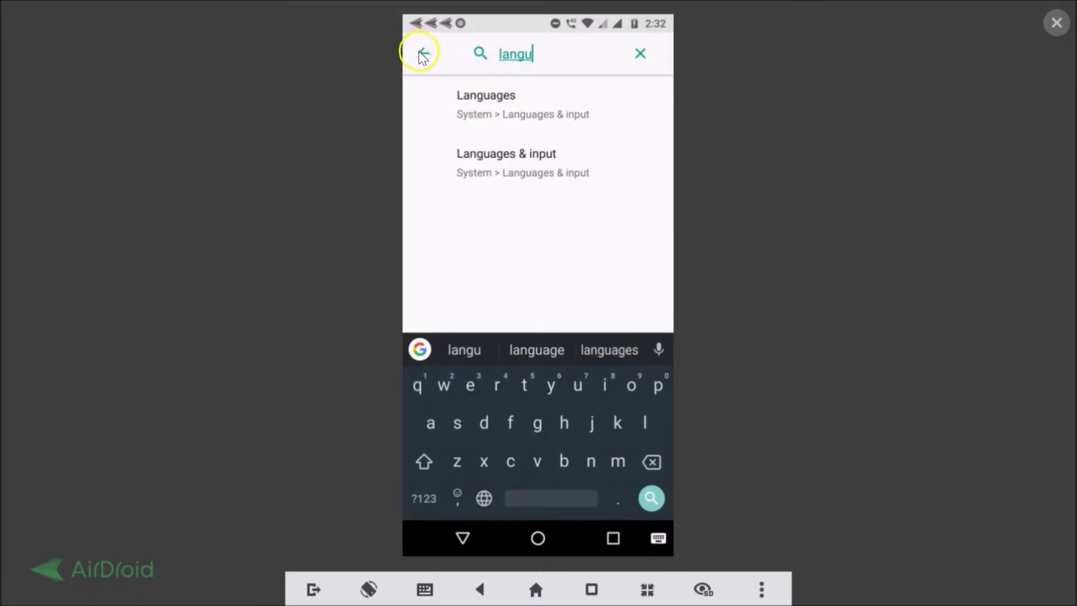
{"action": "left_click", "coordinate": [421, 53]}
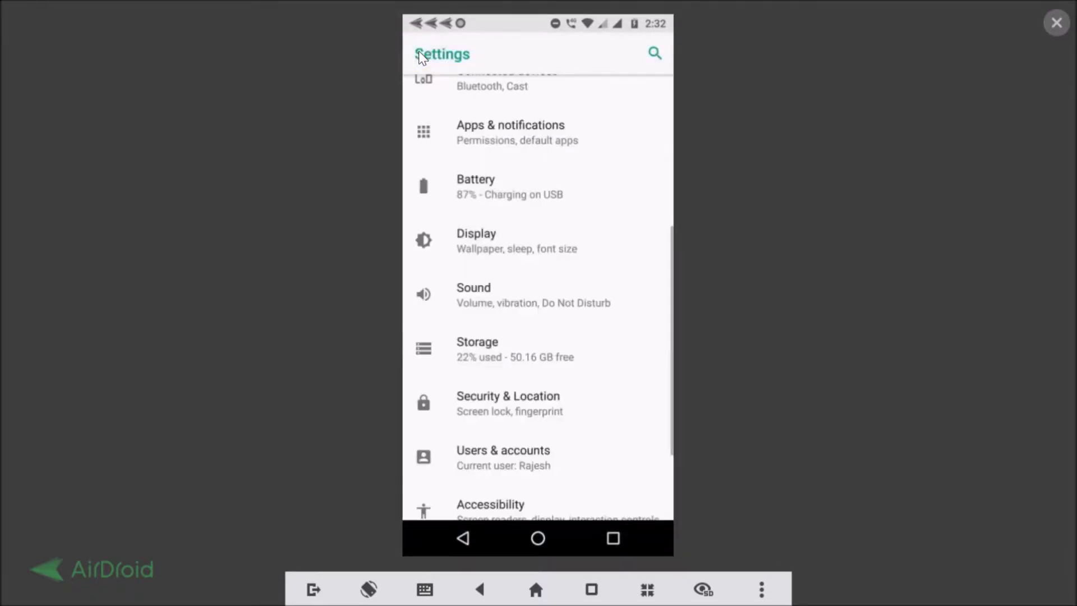
{"action": "scroll", "coordinate": [421, 56], "scroll_direction": "down", "scroll_amount": 3}
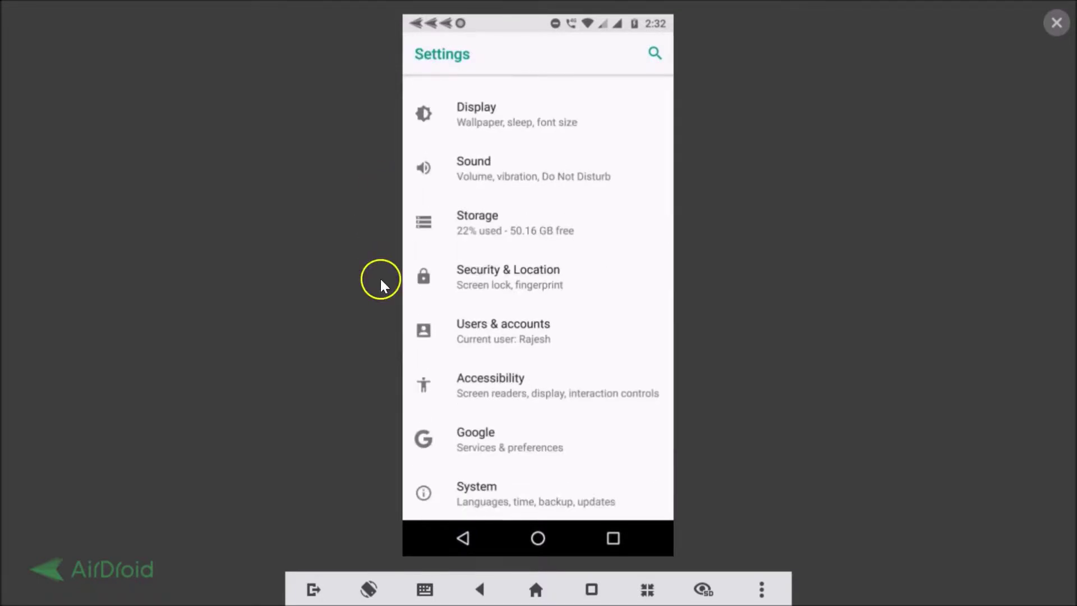
{"action": "left_click", "coordinate": [486, 494]}
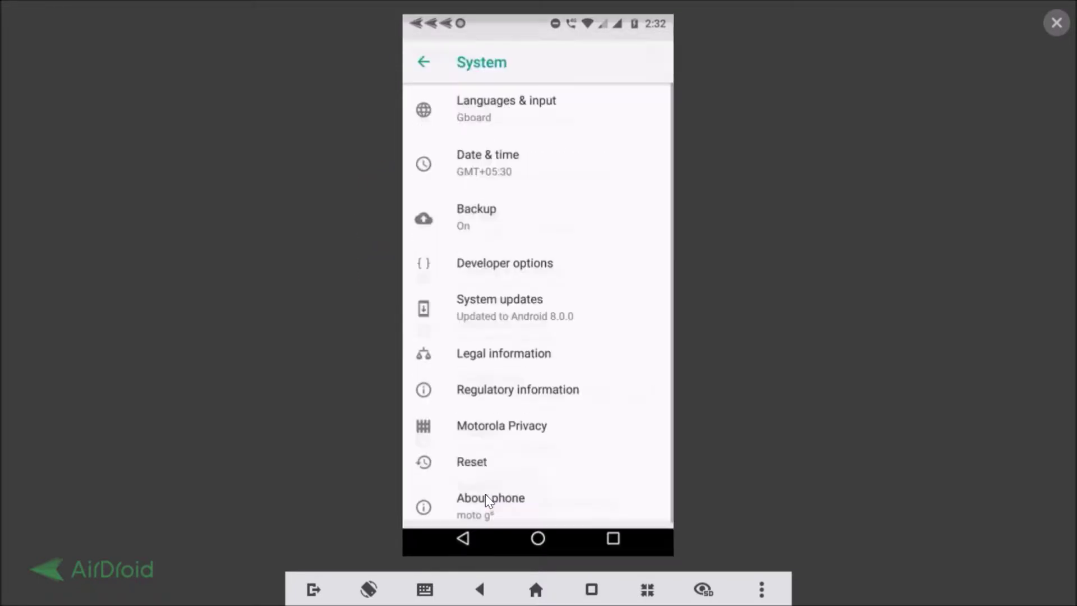
Step: Go through Languages & input and Virtual keyboard to Gboard's own settings
{"action": "left_click", "coordinate": [508, 120]}
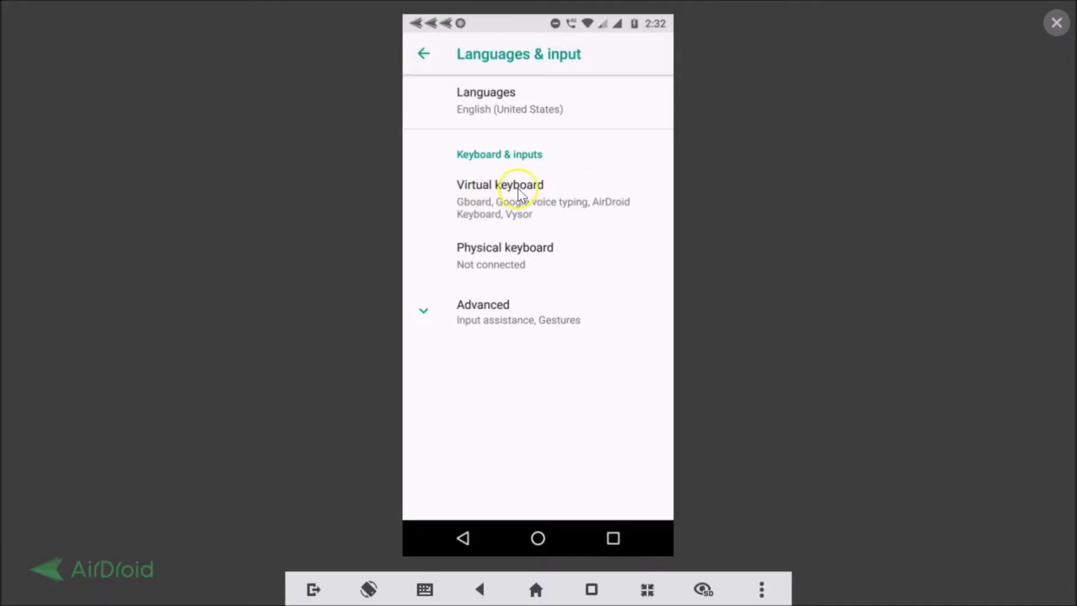
{"action": "left_click", "coordinate": [477, 208]}
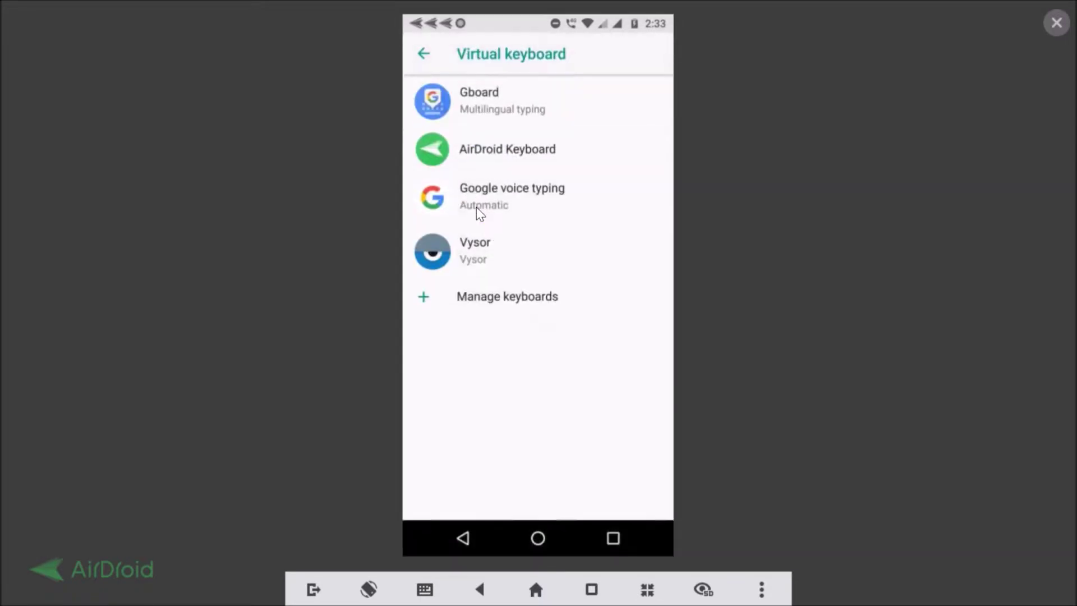
{"action": "left_click", "coordinate": [493, 103]}
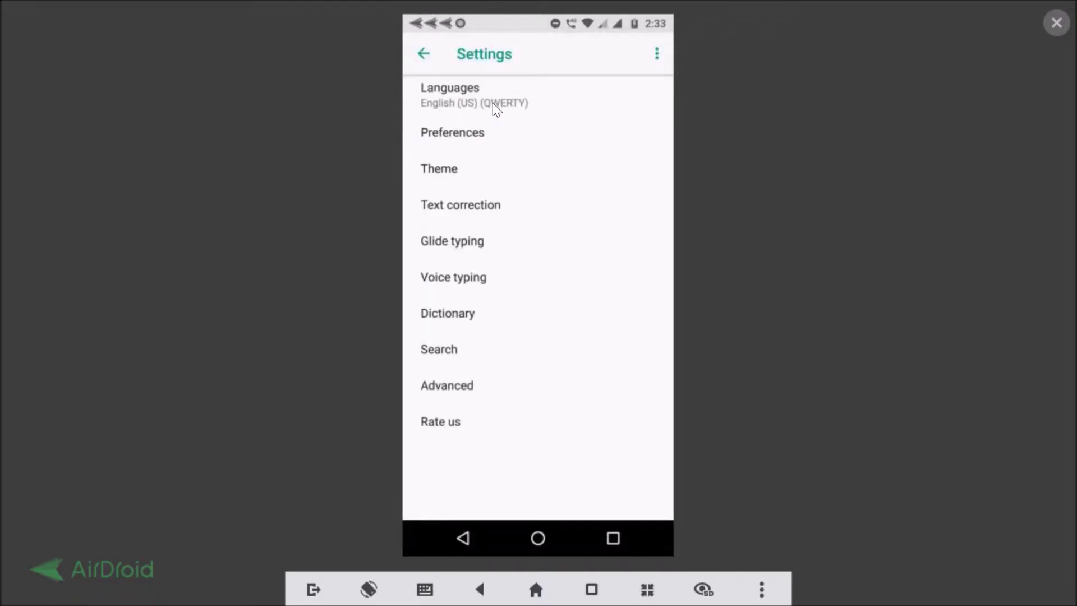
Step: Open Gboard's Theme page and browse Colors, Landscapes, Light and Dark gradients
{"action": "left_click", "coordinate": [457, 180]}
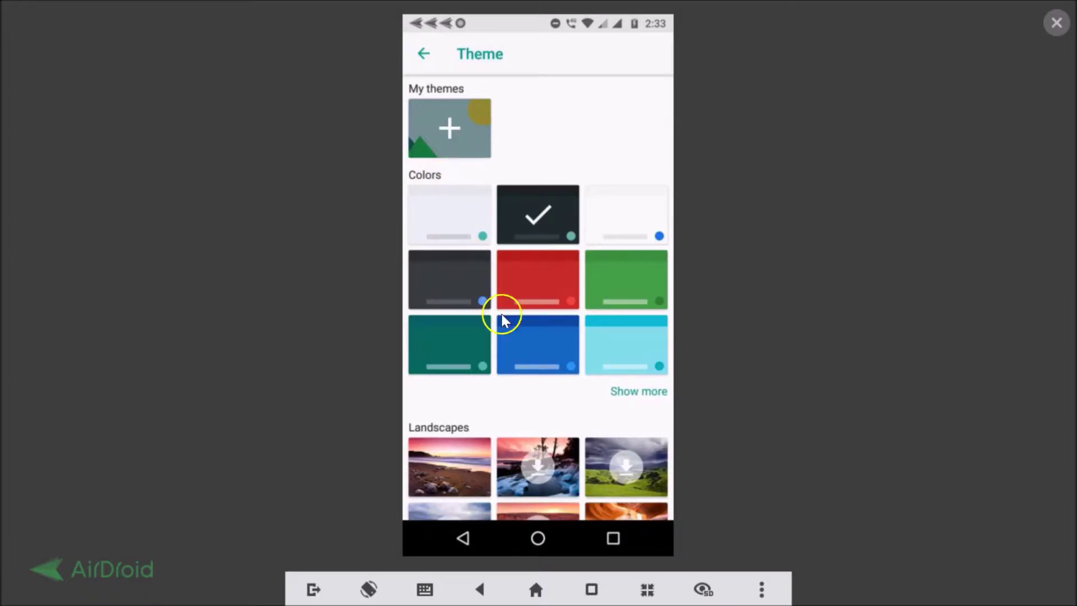
{"action": "scroll", "coordinate": [458, 429], "scroll_direction": "down", "scroll_amount": 5}
{"action": "scroll", "coordinate": [458, 431], "scroll_direction": "down", "scroll_amount": 3}
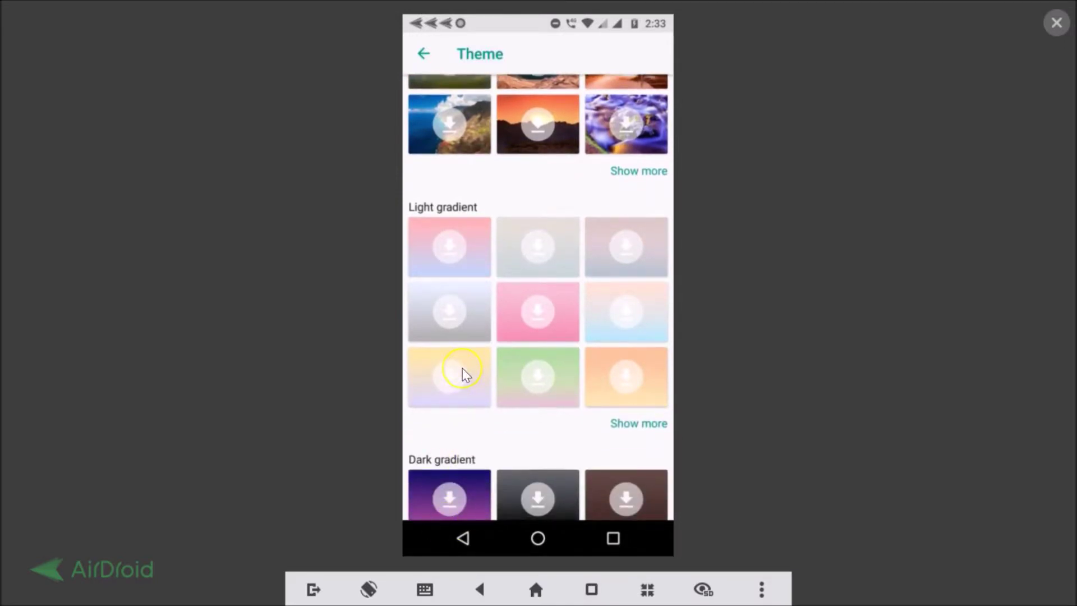
{"action": "scroll", "coordinate": [463, 368], "scroll_direction": "down", "scroll_amount": 4}
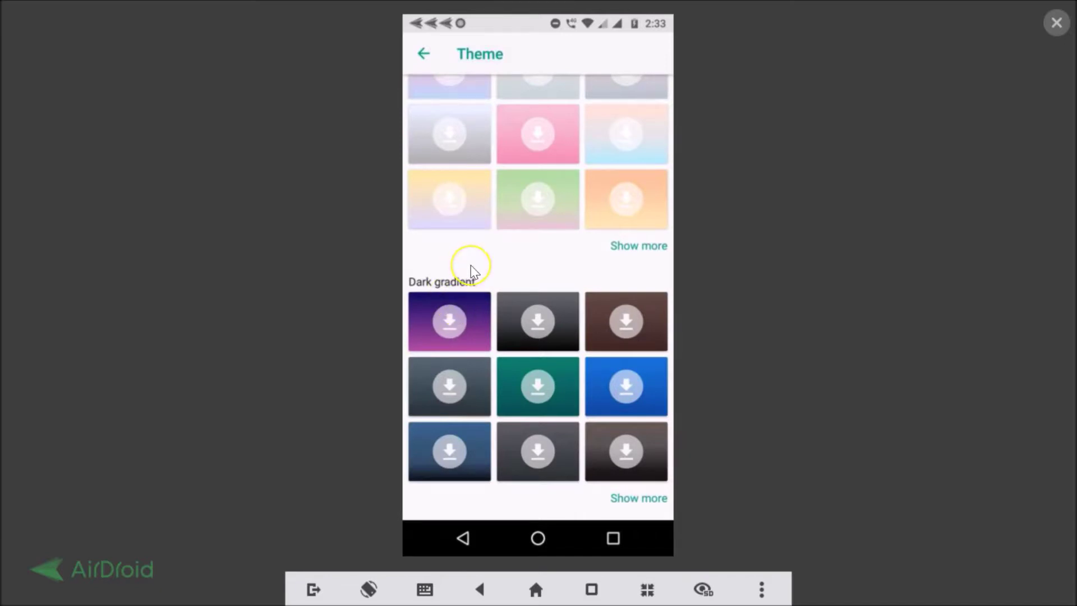
{"action": "scroll", "coordinate": [472, 269], "scroll_direction": "up", "scroll_amount": 10}
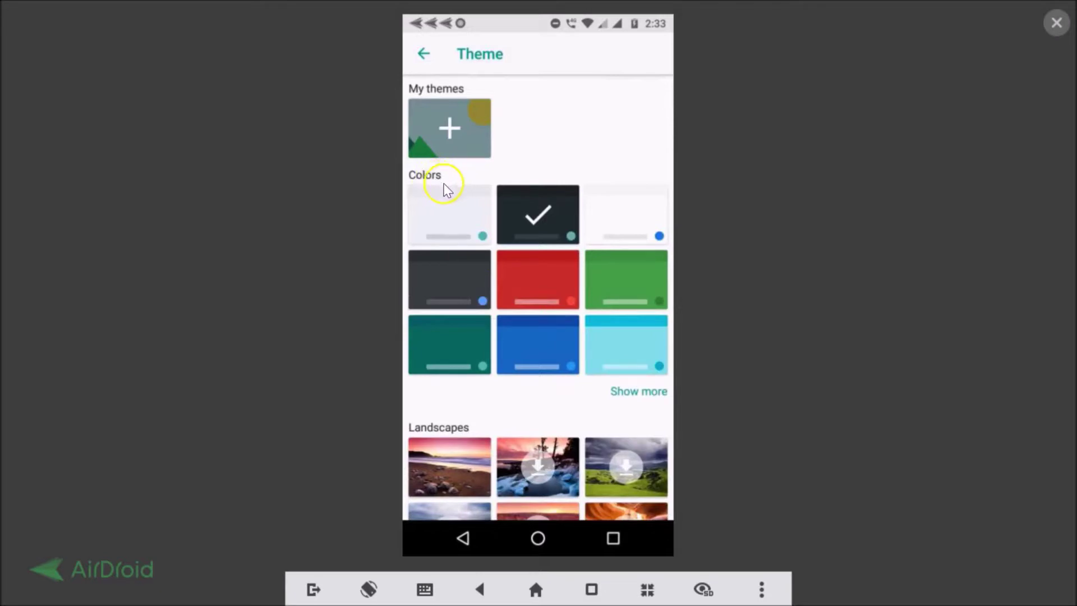
Step: Apply the red Colors theme to Gboard with Key borders switched on
{"action": "left_click", "coordinate": [538, 280]}
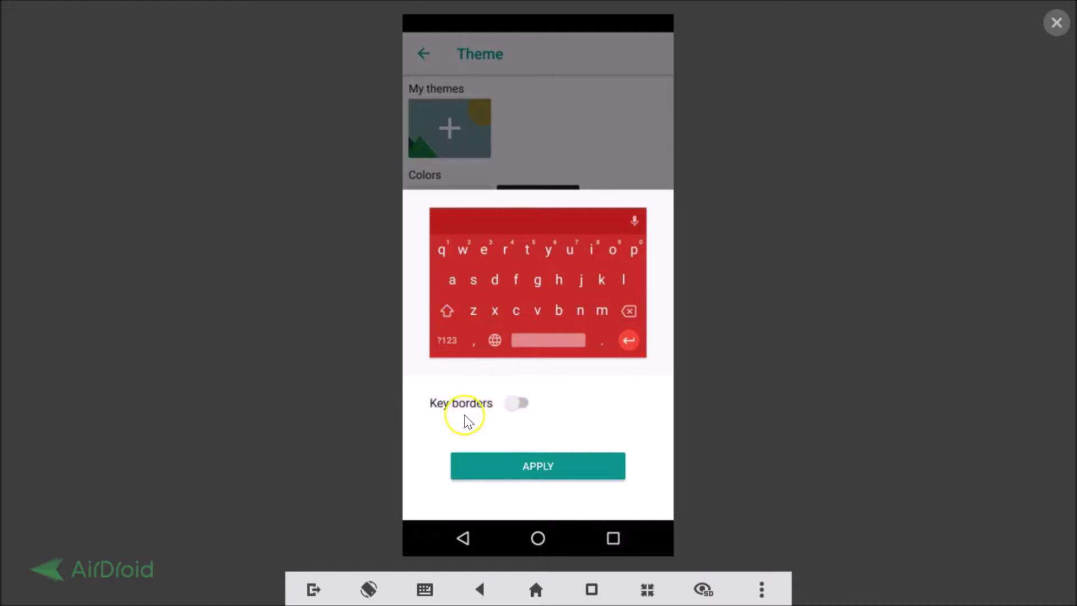
{"action": "left_click", "coordinate": [522, 403]}
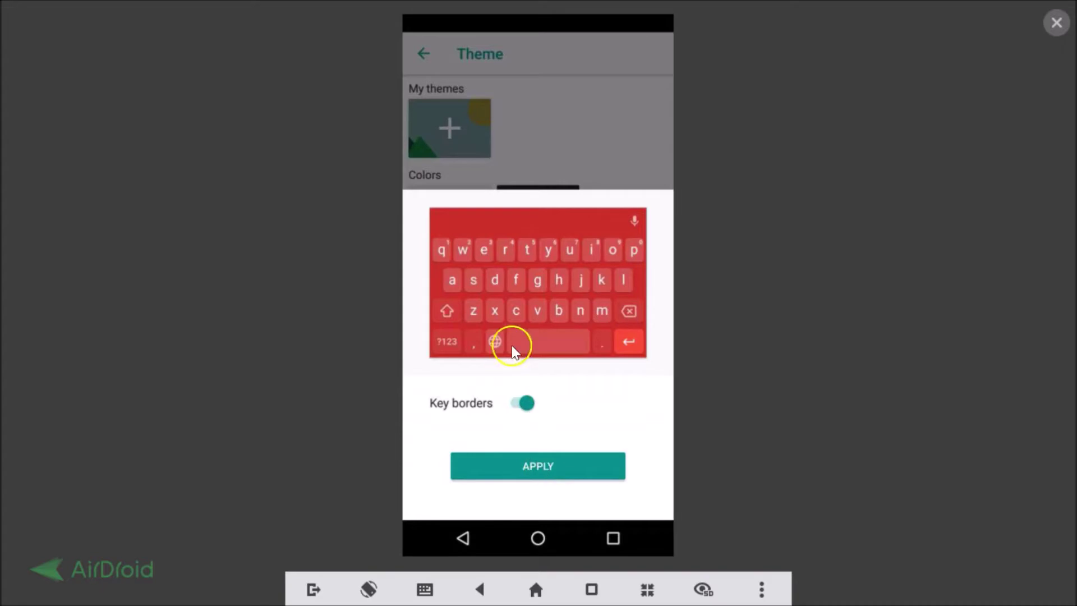
{"action": "left_click", "coordinate": [543, 466]}
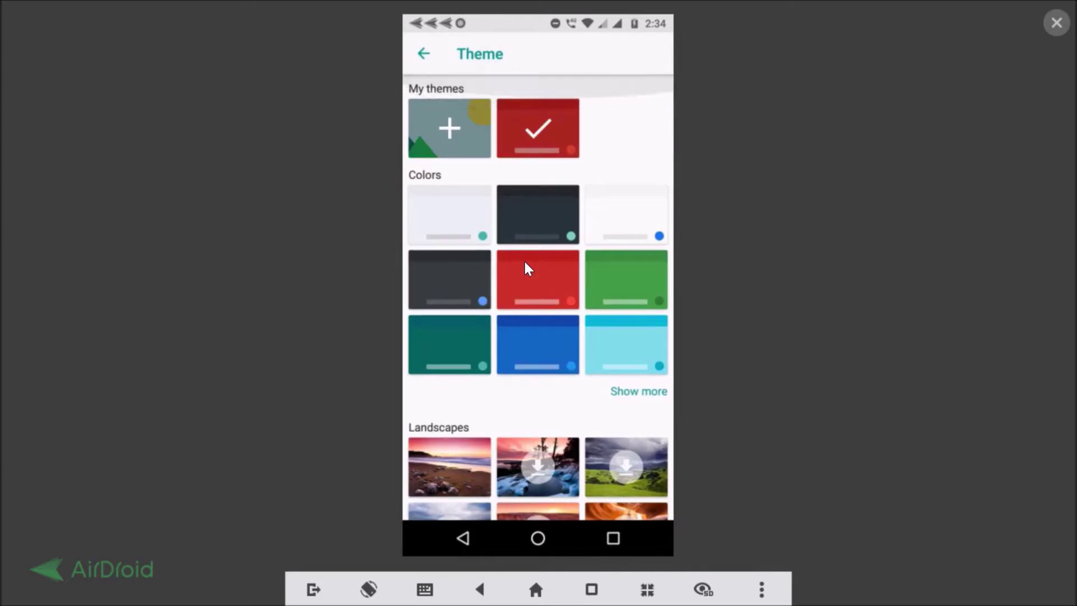
Step: Preview the palm-tree Landscapes theme, then back out without applying it
{"action": "scroll", "coordinate": [524, 261], "scroll_direction": "down", "scroll_amount": 3}
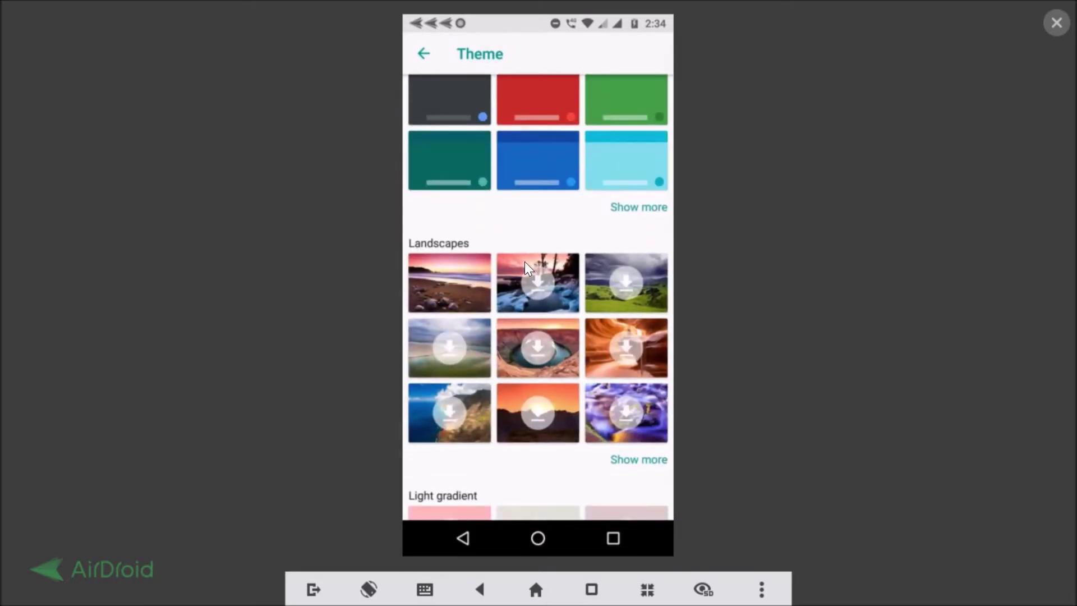
{"action": "left_click", "coordinate": [448, 288]}
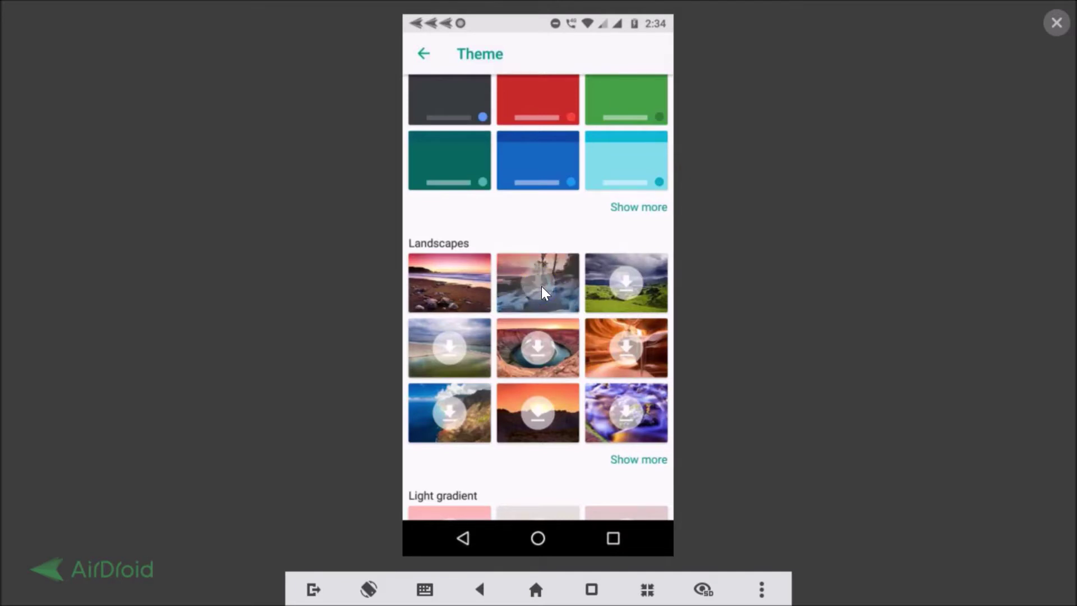
{"action": "left_click", "coordinate": [492, 415]}
{"action": "left_click", "coordinate": [556, 345]}
{"action": "left_click", "coordinate": [522, 367]}
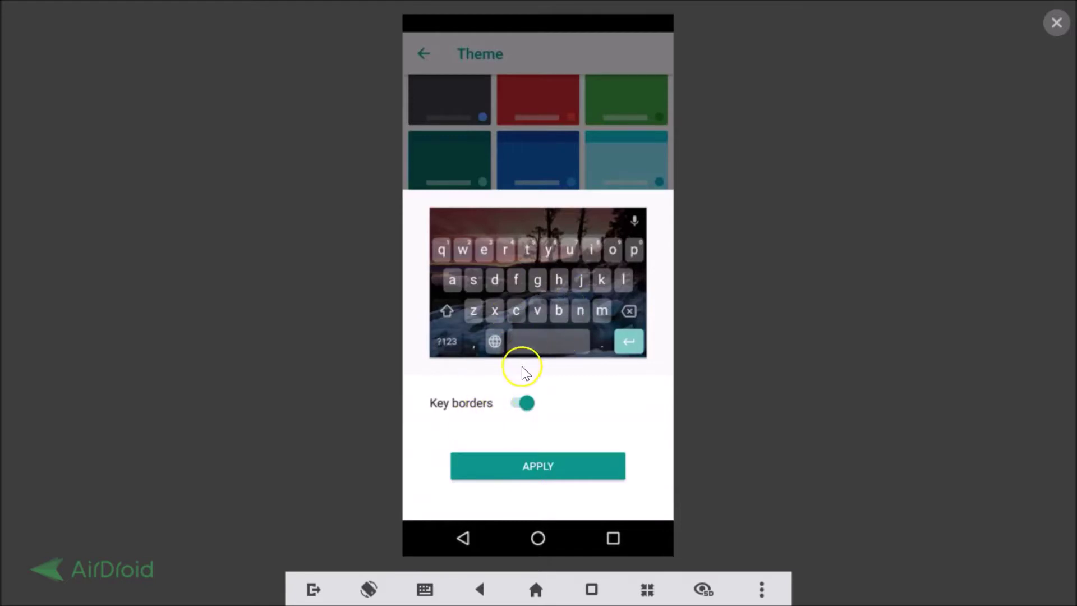
{"action": "right_click", "coordinate": [522, 370]}
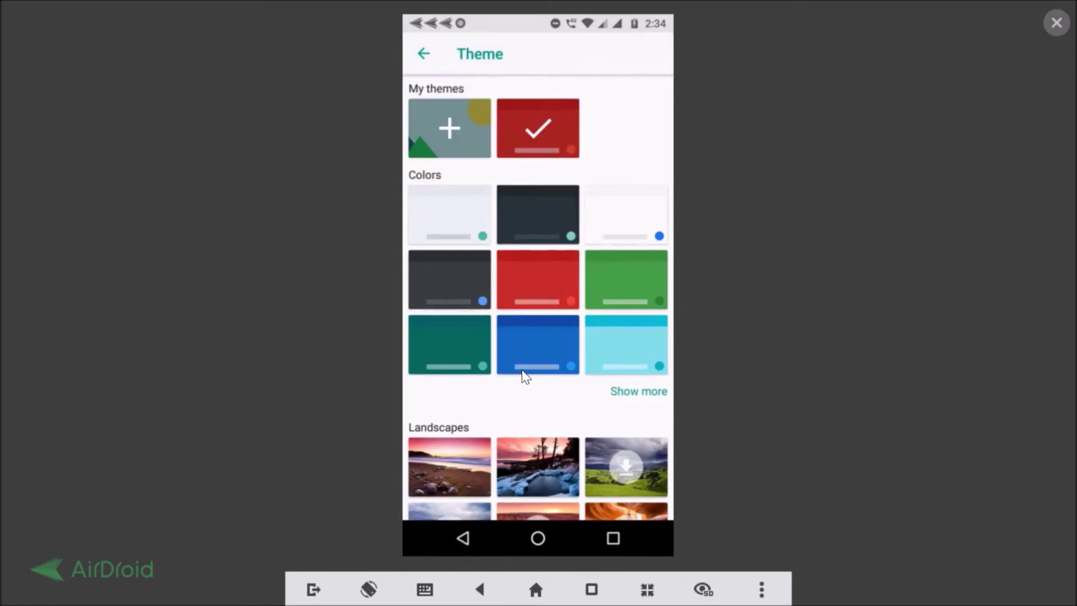
{"action": "left_click_drag", "start_coordinate": [436, 92], "coordinate": [452, 135]}
Step: Start a custom theme under My themes using the palm-leaf beach photo from Recent
{"action": "left_click", "coordinate": [449, 135]}
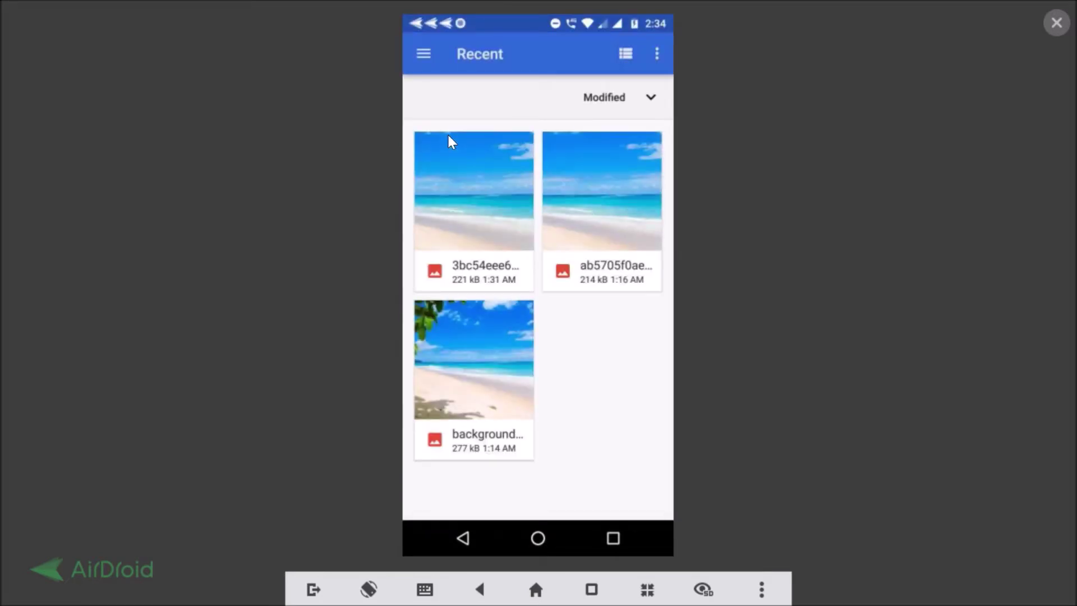
{"action": "left_click", "coordinate": [499, 361]}
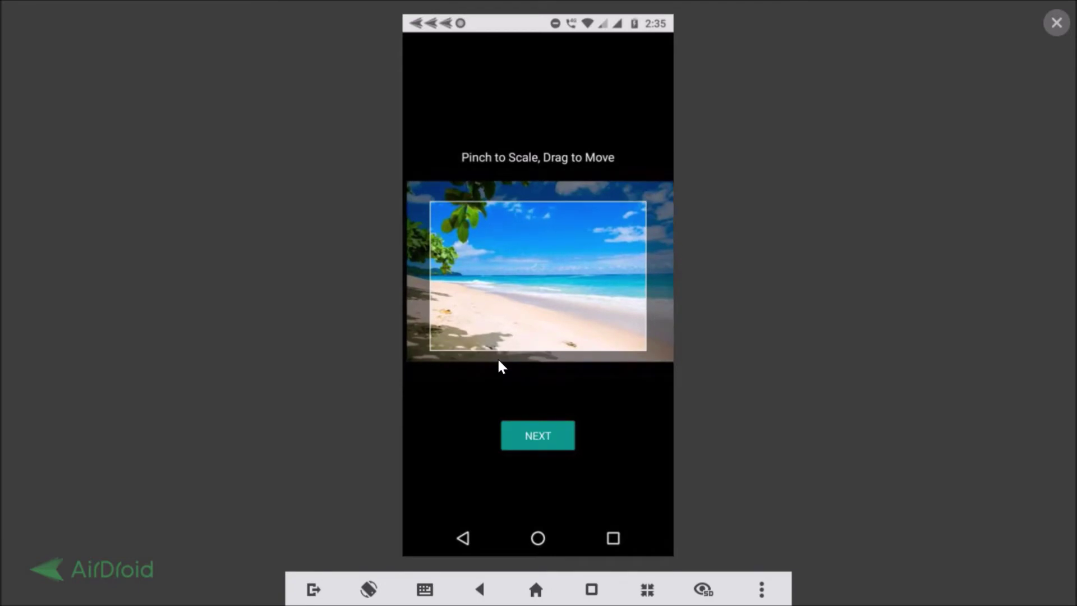
Step: Accept the beach photo's crop framing and continue to Adjust Brightness
{"action": "left_click", "coordinate": [537, 443]}
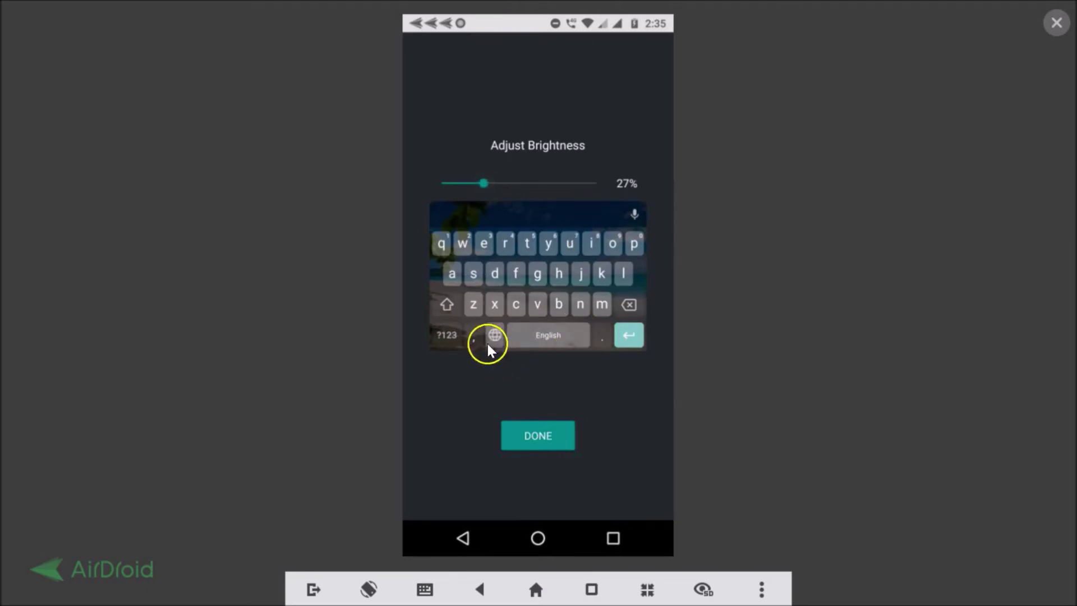
Step: Finish the beach custom theme and preview it with Key borders on
{"action": "left_click", "coordinate": [535, 436]}
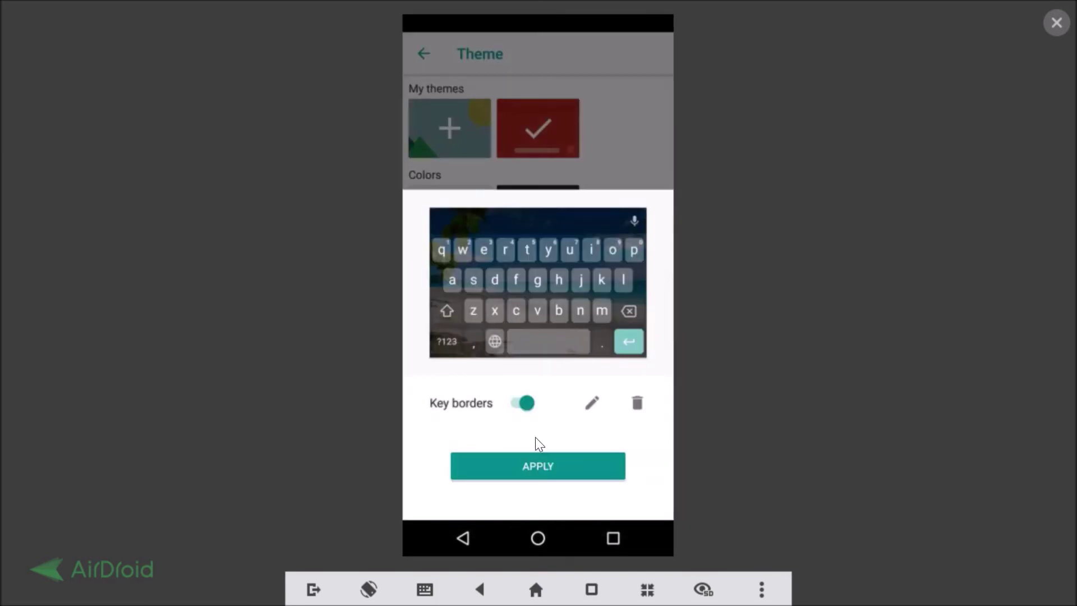
{"action": "left_click", "coordinate": [520, 404]}
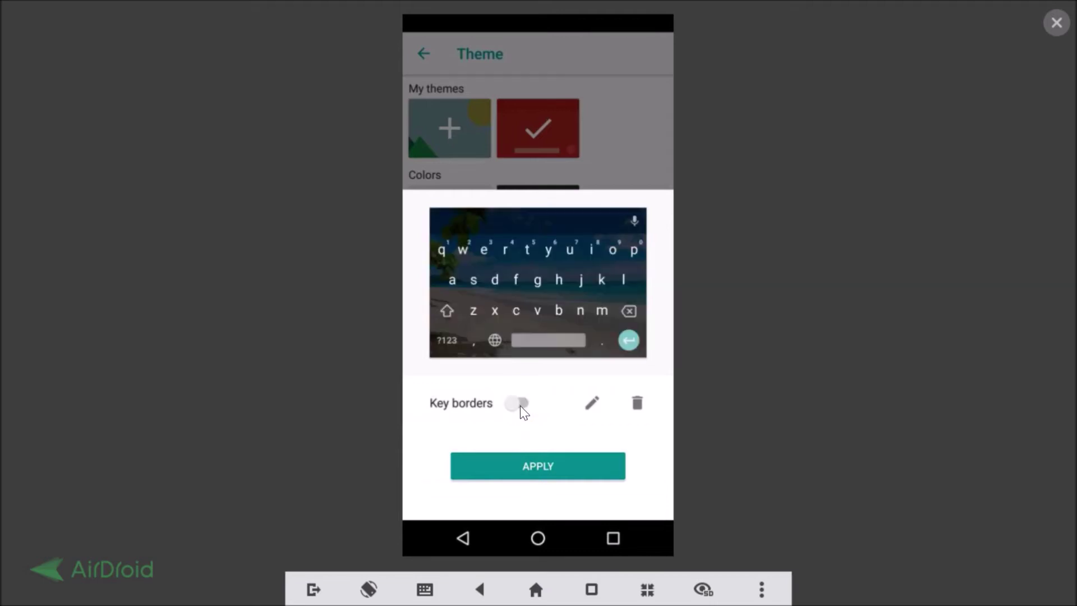
{"action": "left_click", "coordinate": [520, 404]}
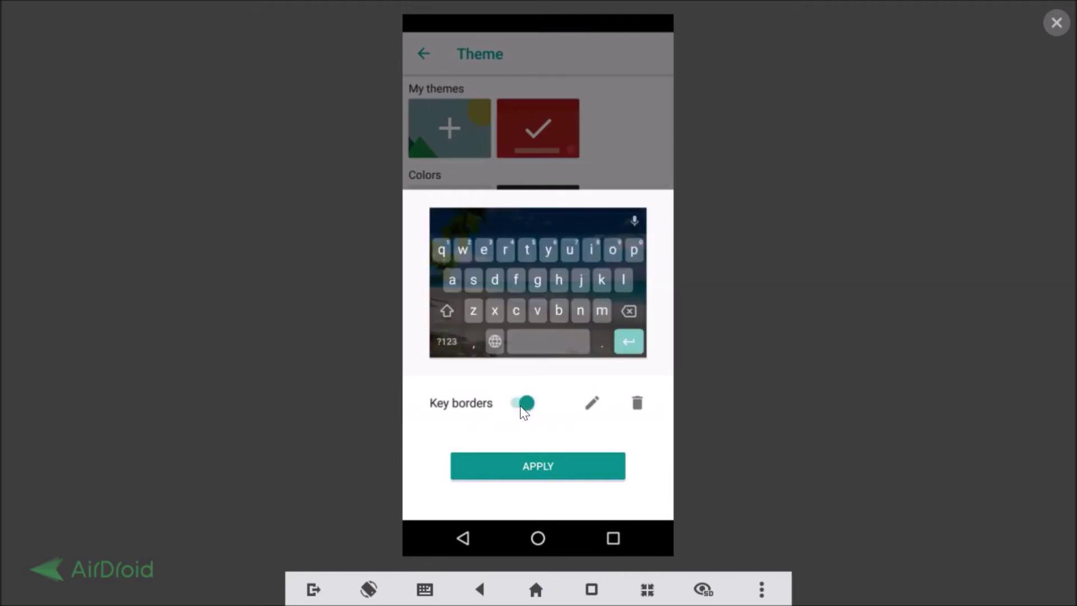